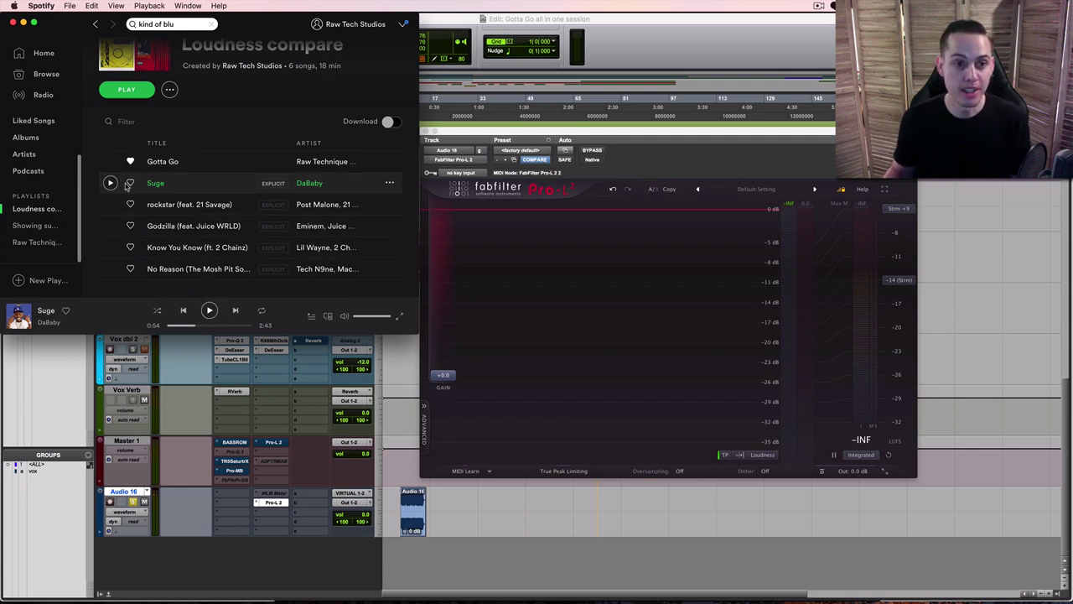
Step: Play Suge, watching Pro-L 2, and pause at 1:42 once it reads -14.7 LUFS integrated
double_click(318, 183)
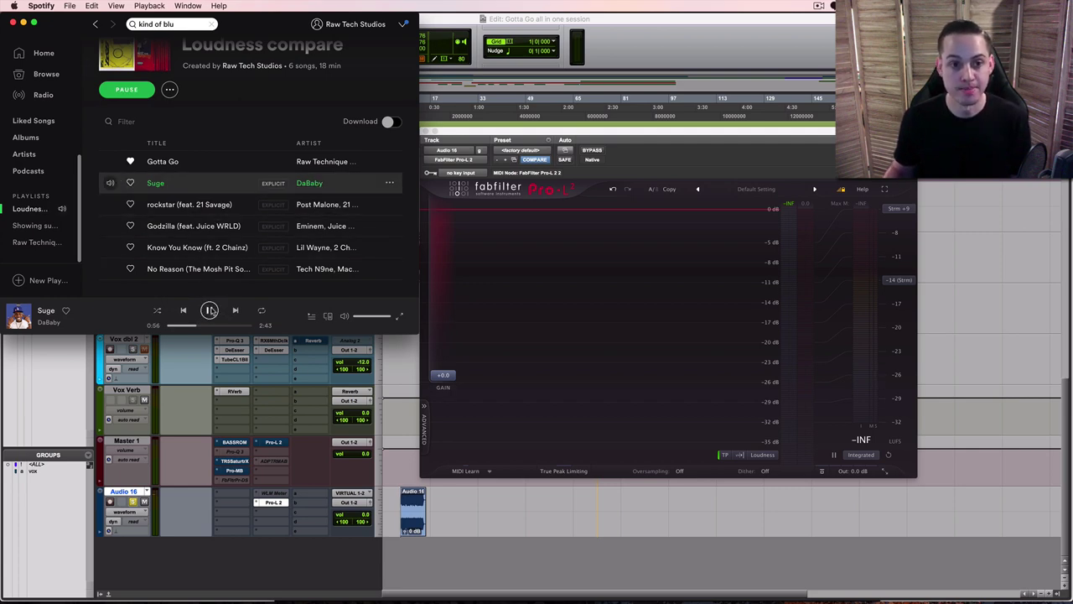
click(144, 502)
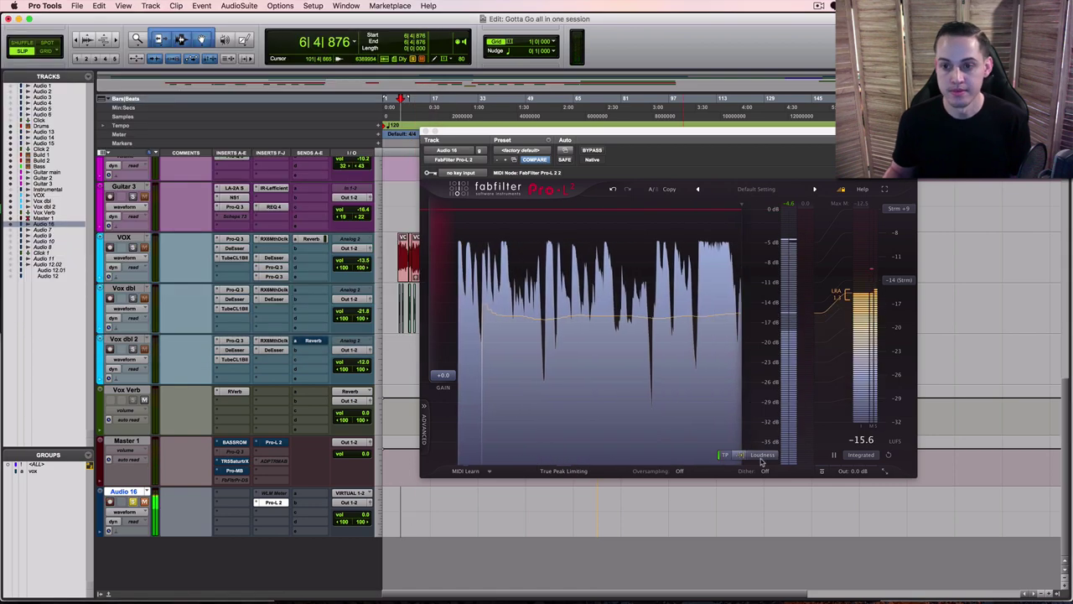
key(super+Tab)
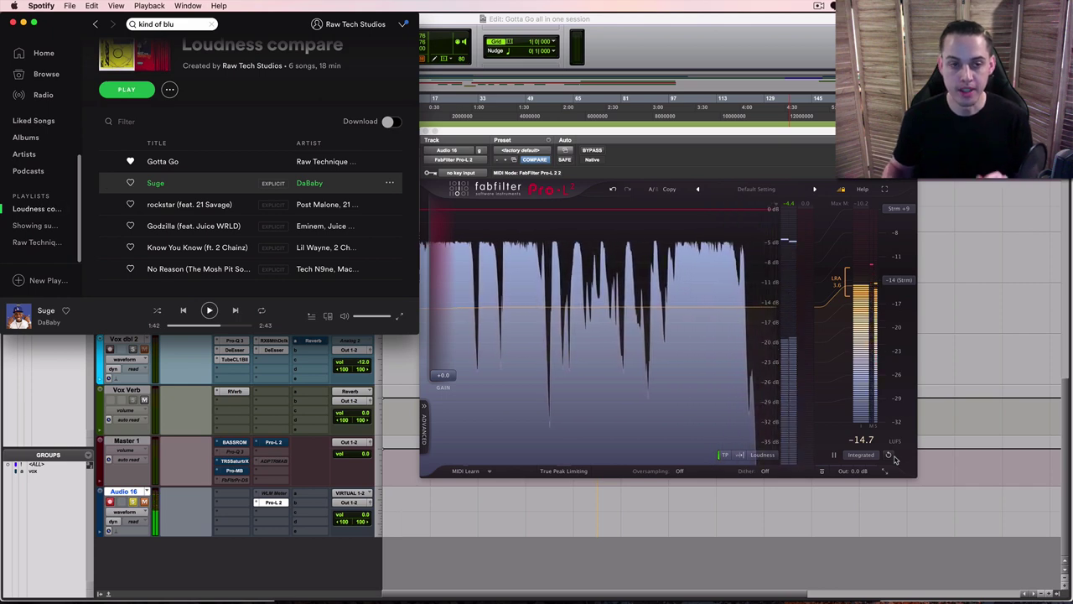
key(space)
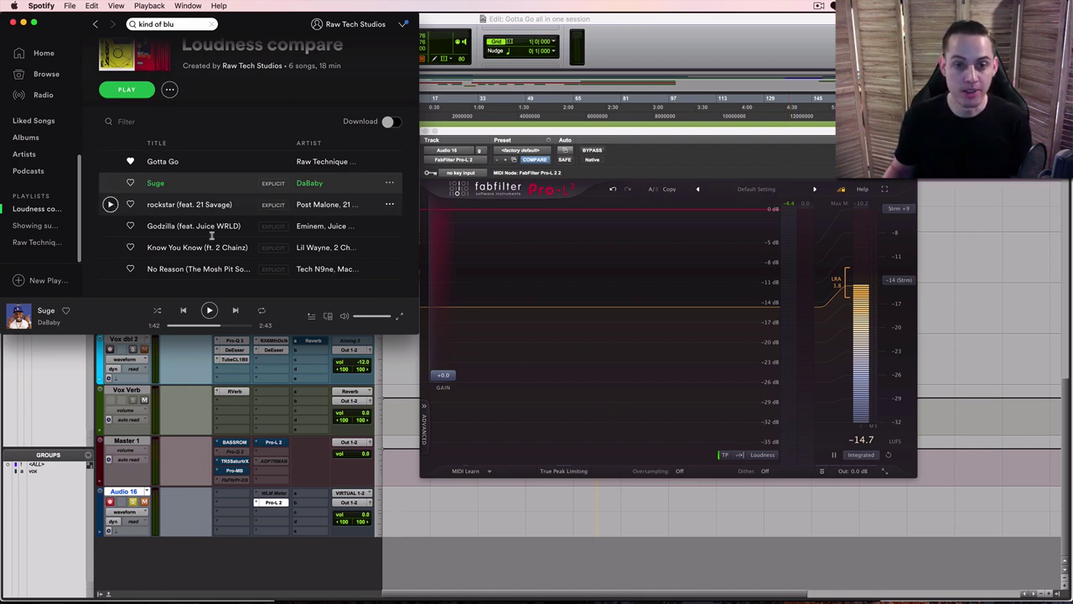
Step: Reset Pro-L 2's integrated reading and play rockstar (feat. 21 Savage) up to about -14.3 LUFS
click(888, 454)
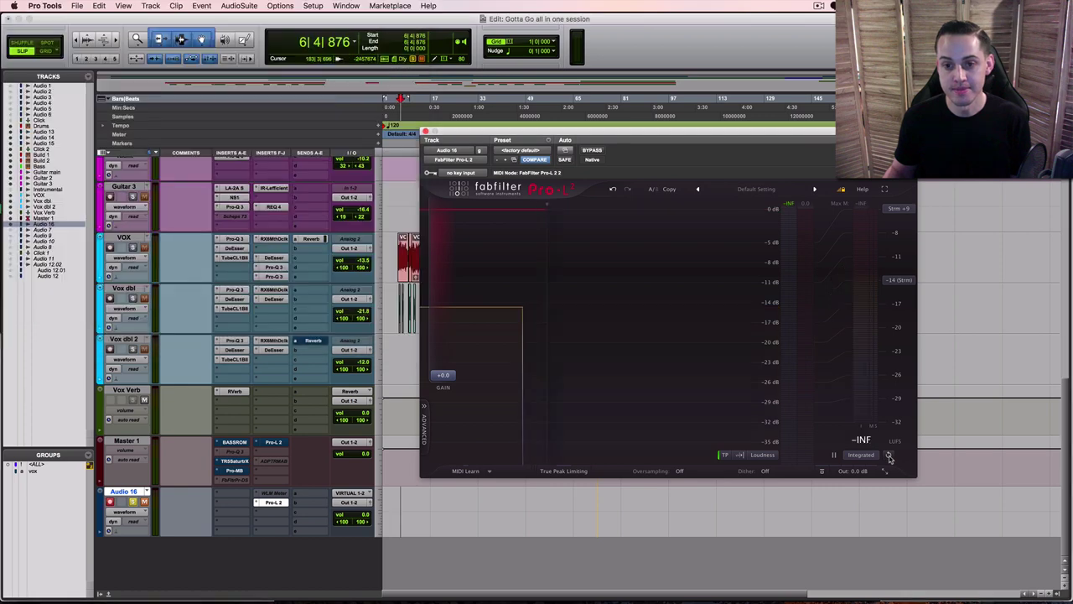
click(109, 204)
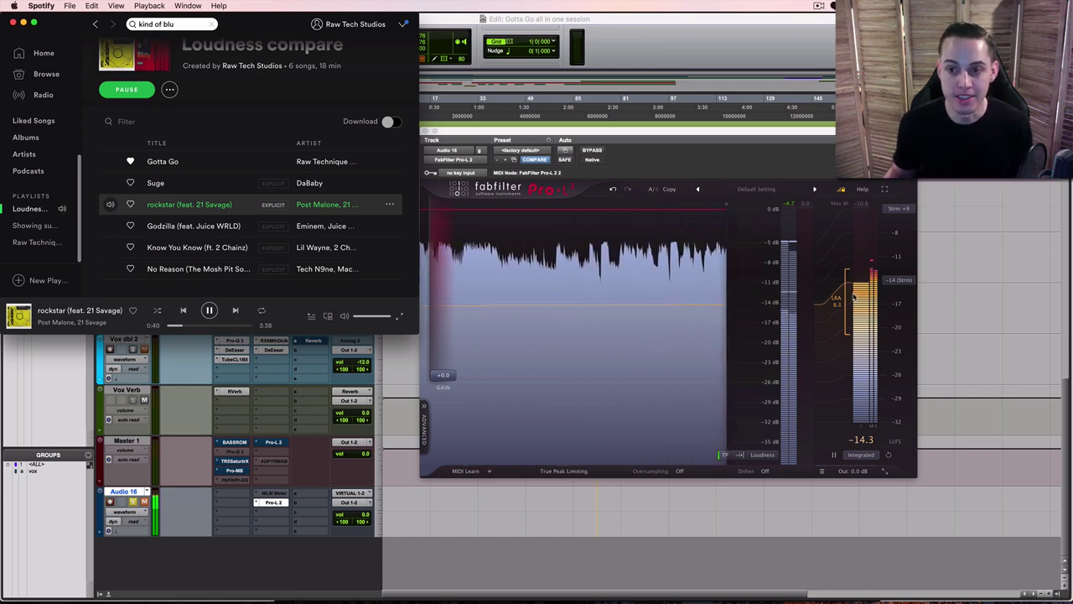
Step: Cue Gotta Go, then turn off Normalize volume under Music Quality in Spotify's Settings
click(163, 161)
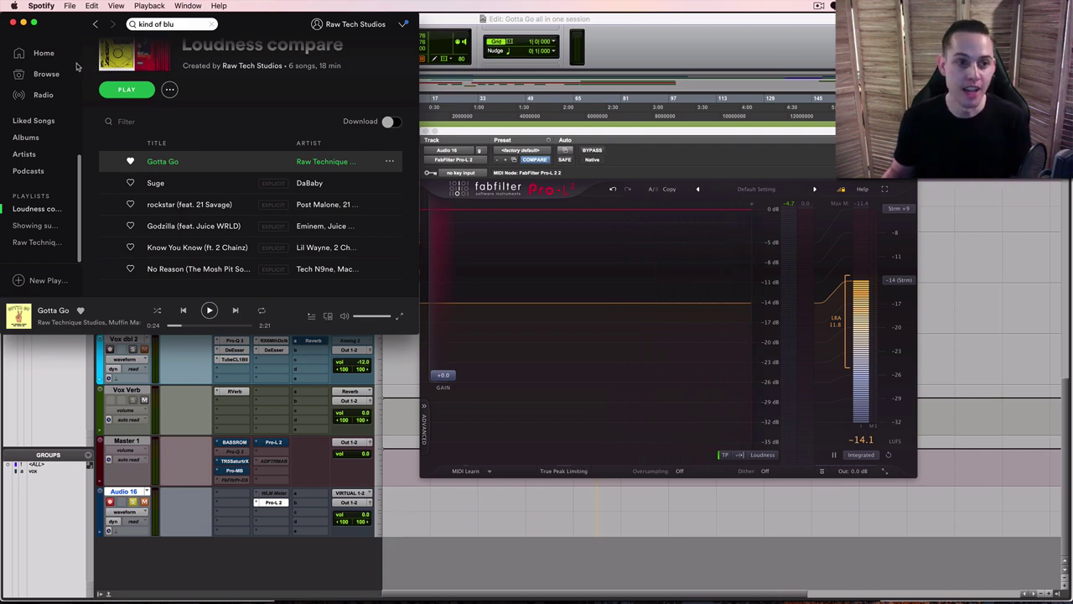
click(361, 25)
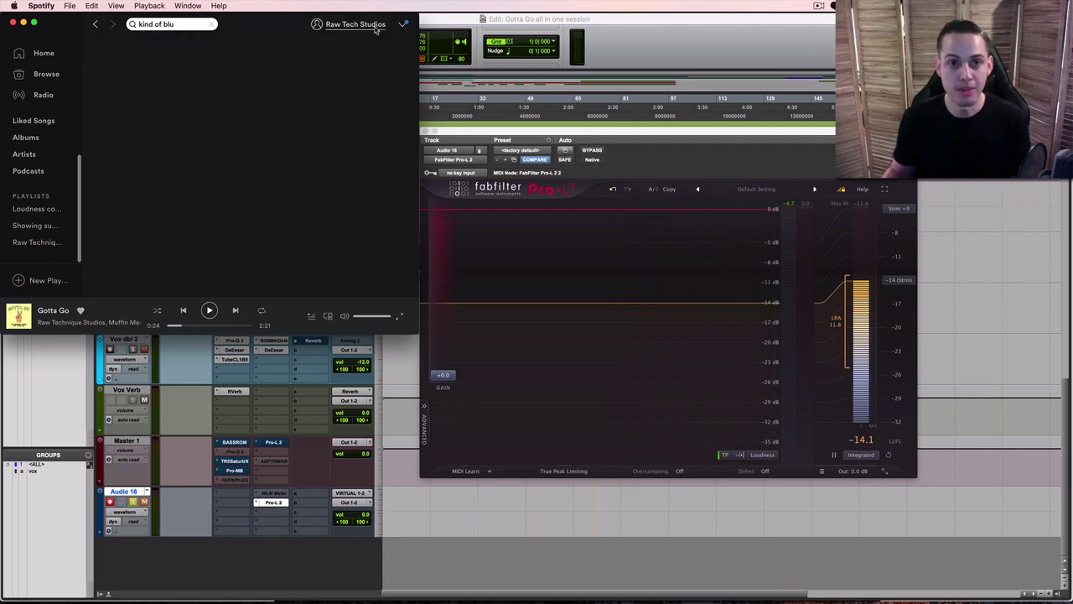
click(403, 24)
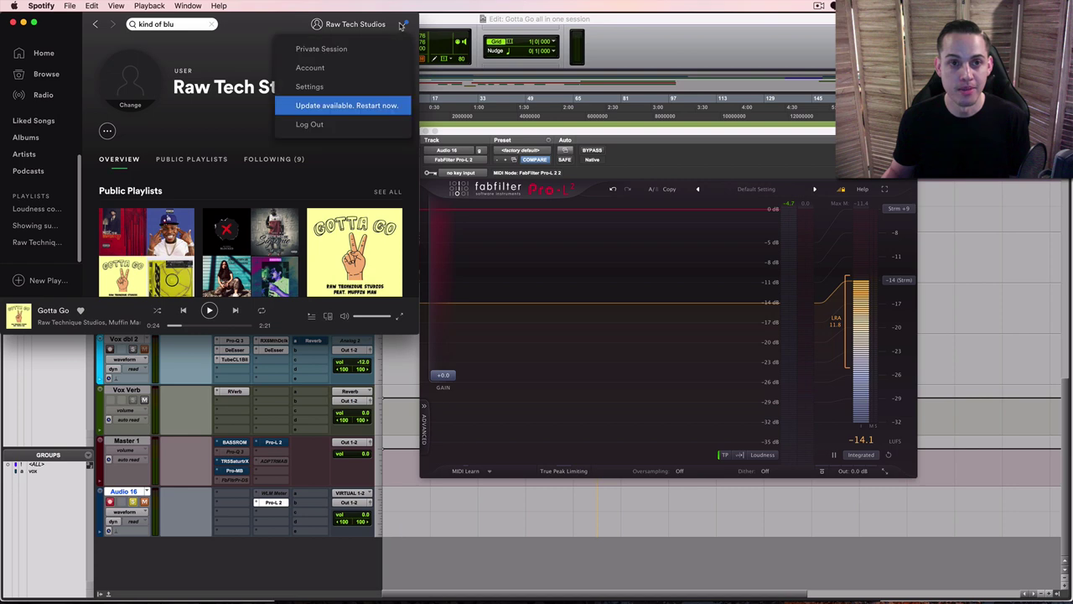
click(310, 86)
scroll(252, 172, down, 2)
scroll(253, 173, down, 5)
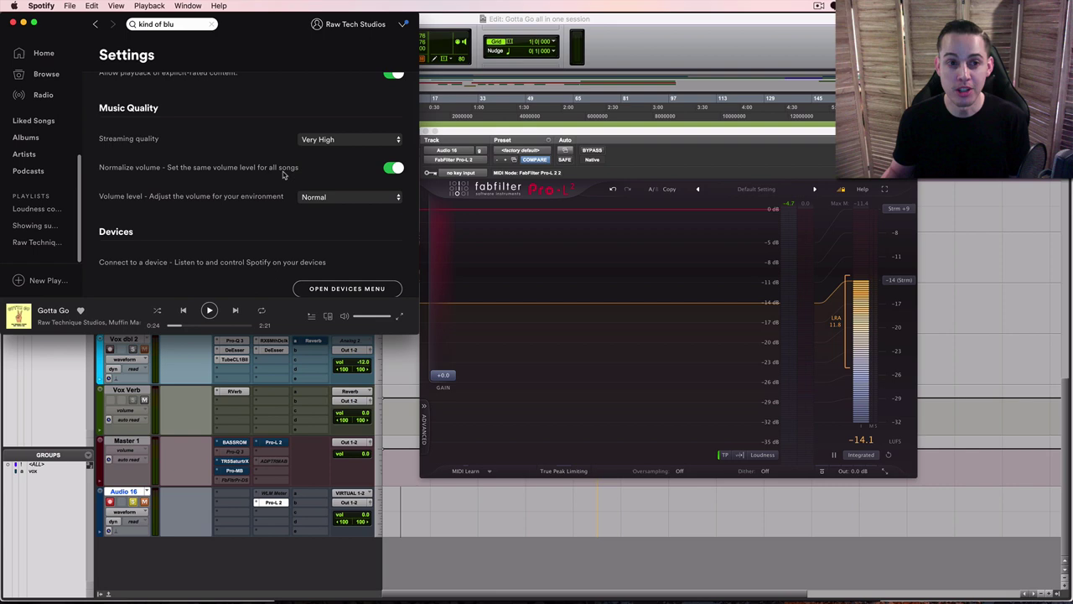
click(395, 169)
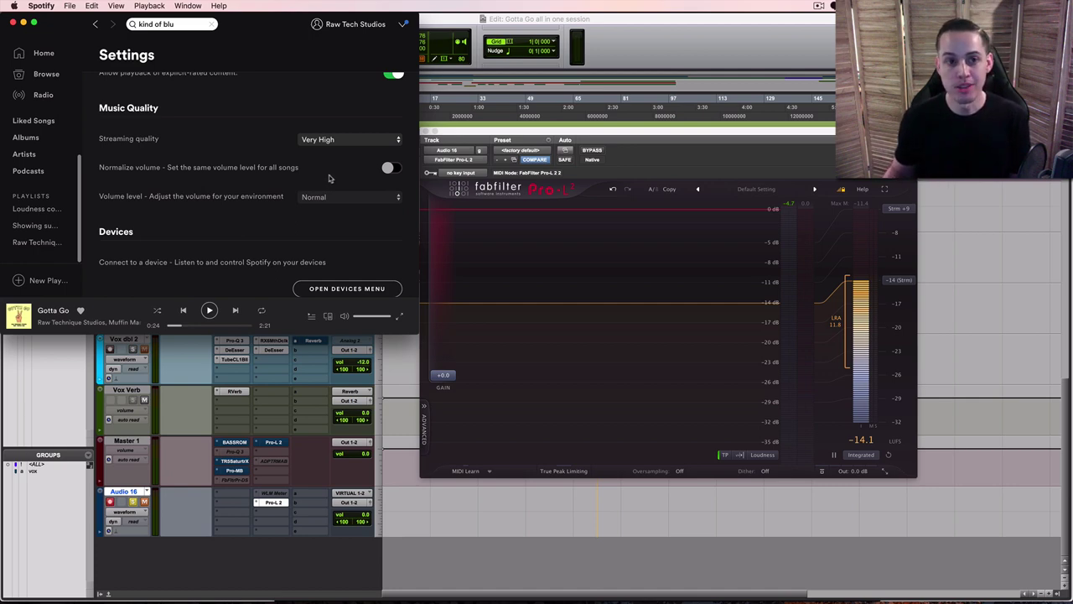
Step: Back on Loudness compare, reset Pro-L 2 and play Gotta Go until it settles near -10.0 LUFS
click(37, 210)
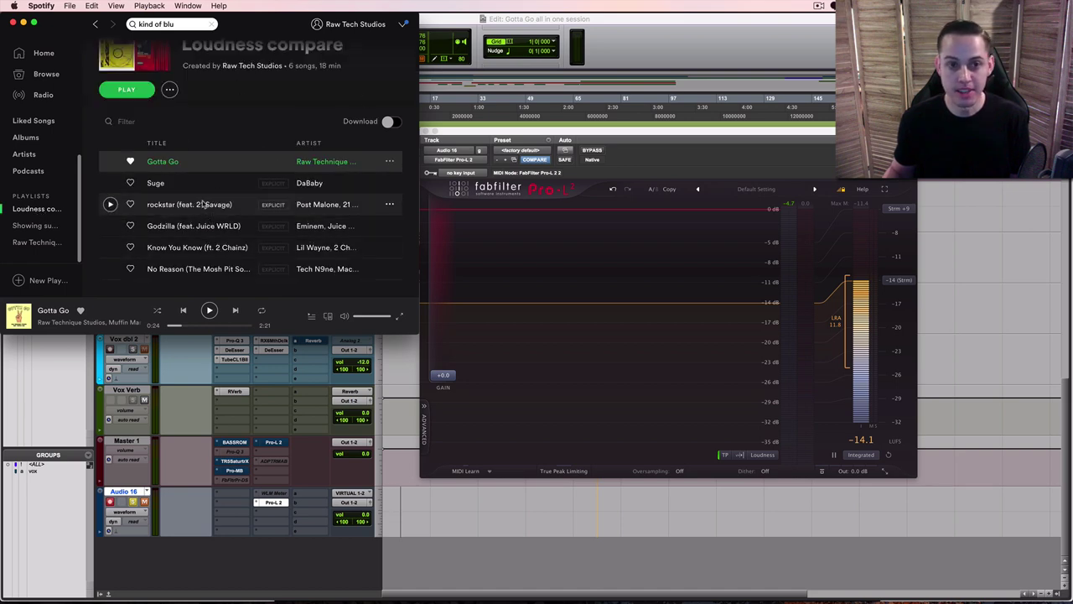
click(890, 456)
key(super+Tab)
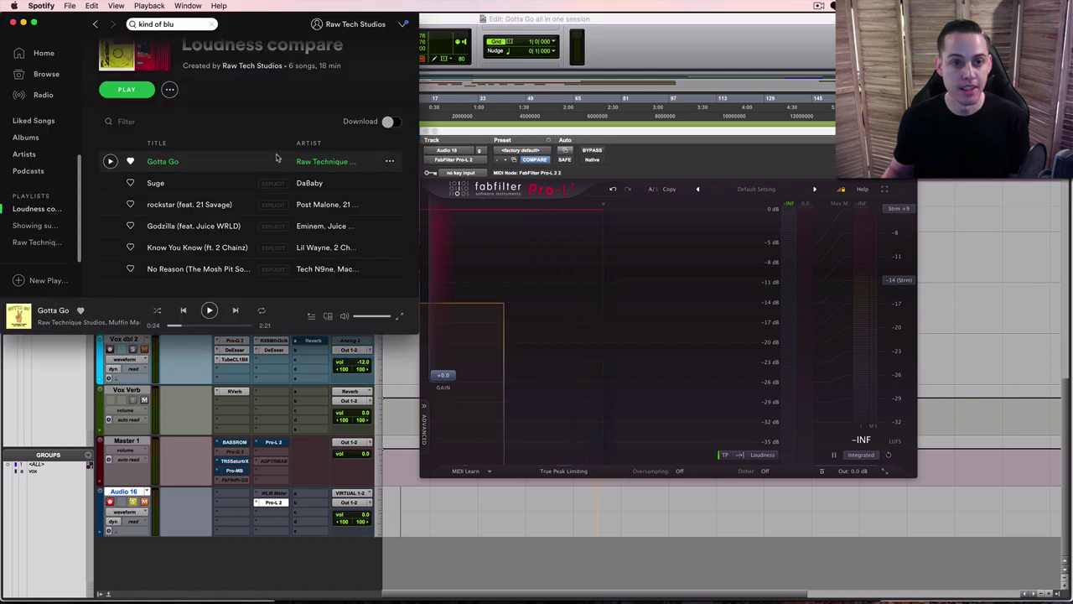
click(110, 162)
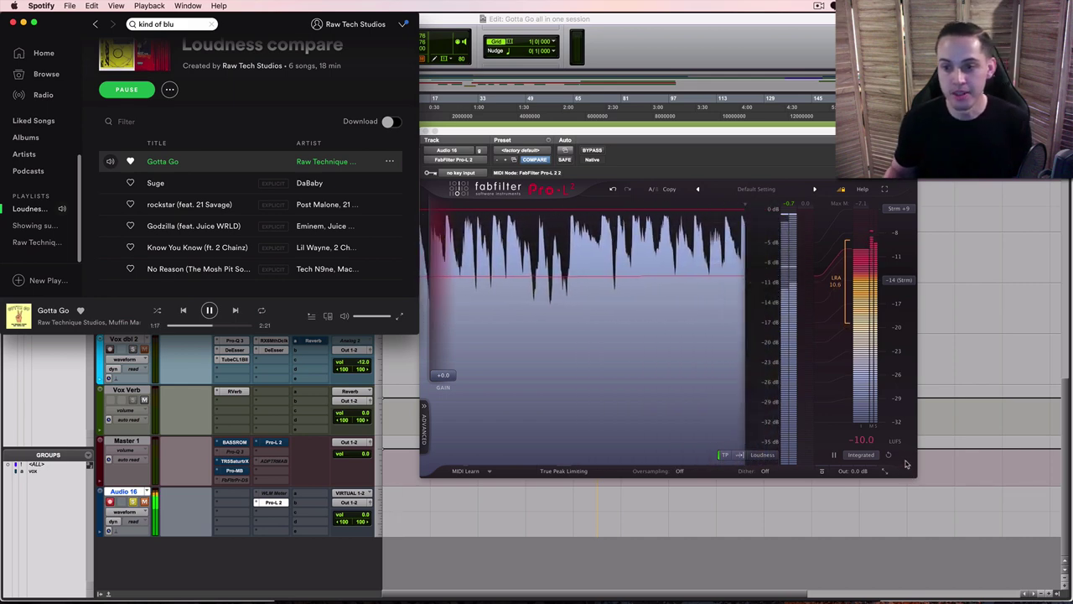
Step: Pause and resume Gotta Go, then stop it at 1:22 with Integrated at -10.4 LUFS
key(space)
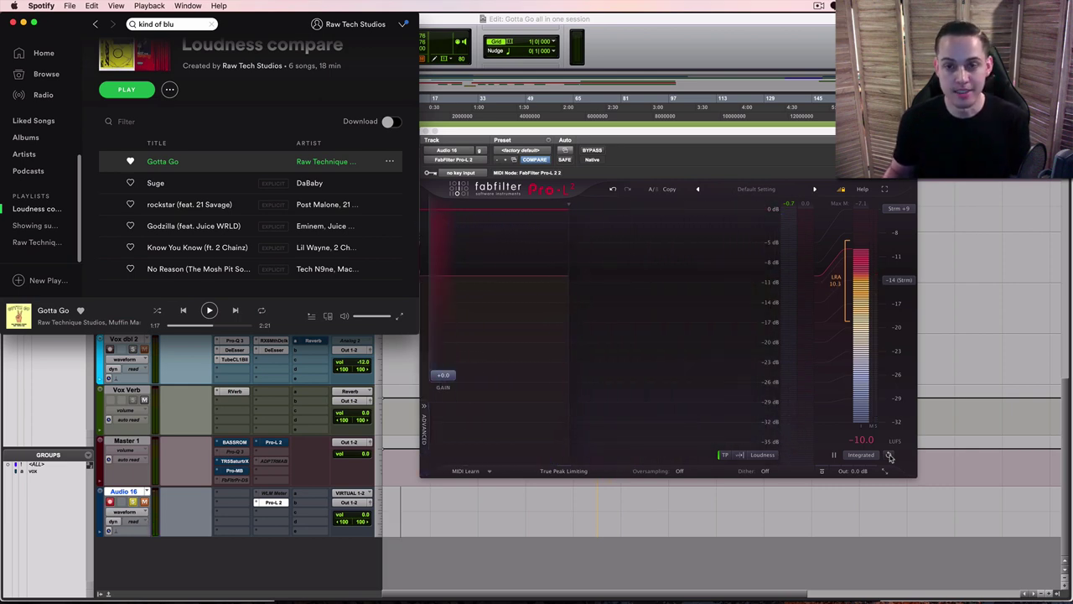
key(space)
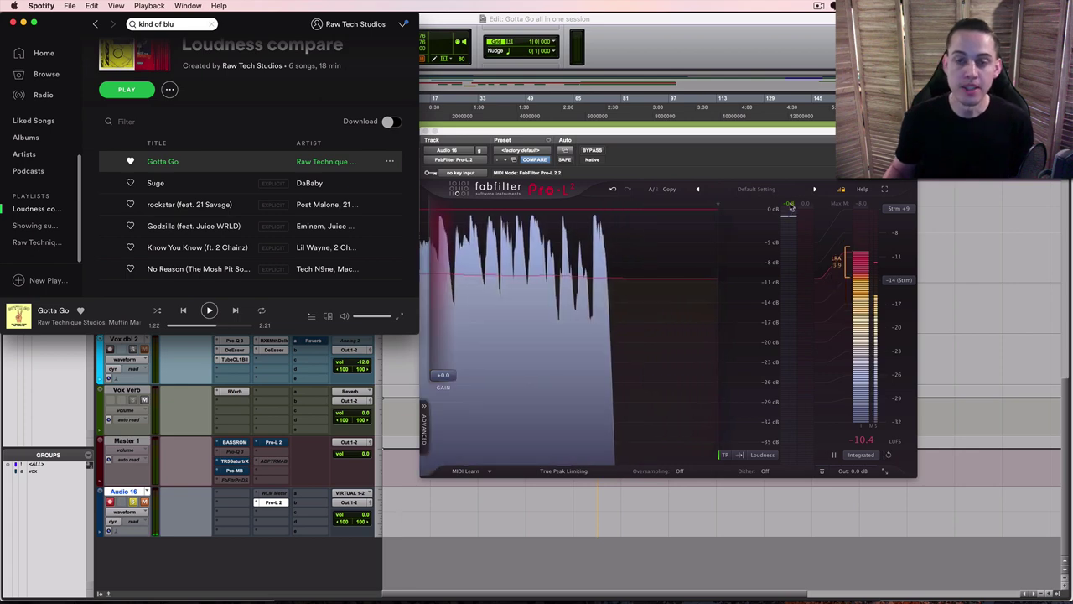
key(space)
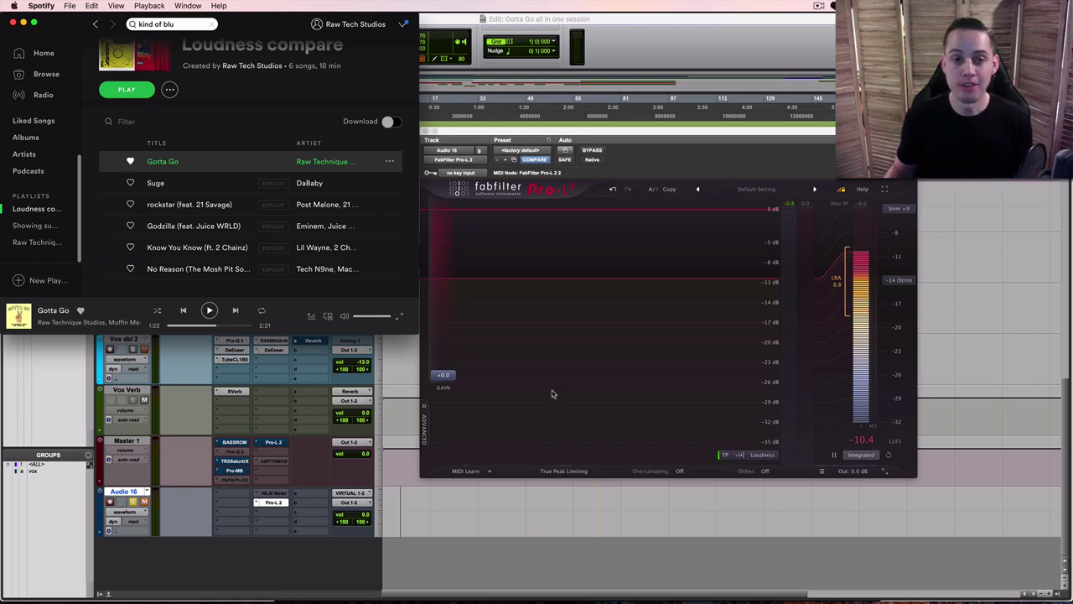
Step: Start Suge, clear the Pro-L 2 reading, and pause at 0:58 at -10.2 LUFS integrated
click(110, 183)
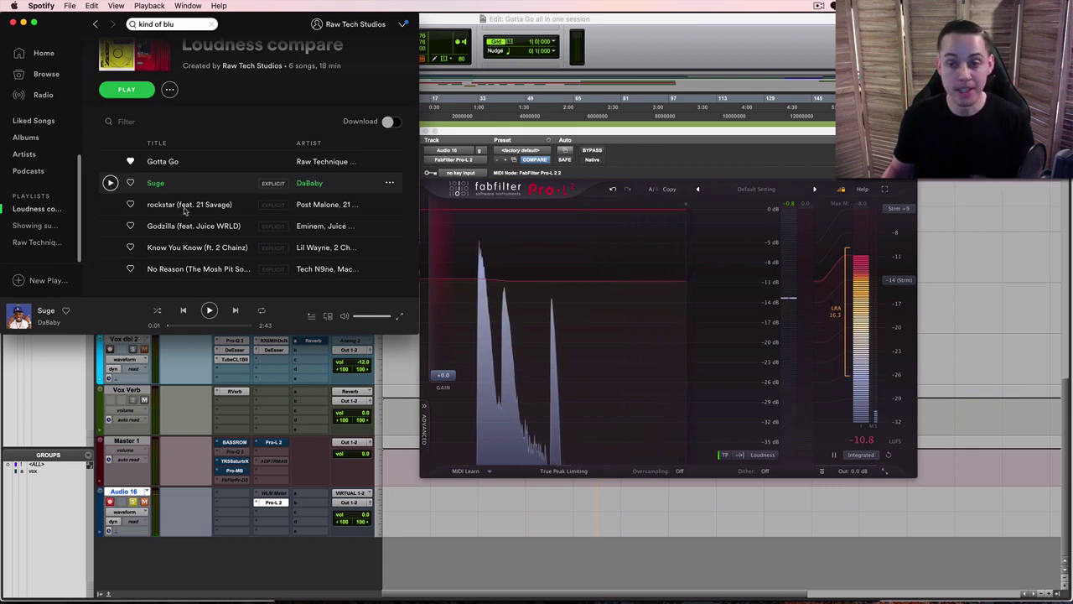
click(886, 453)
key(super+Tab)
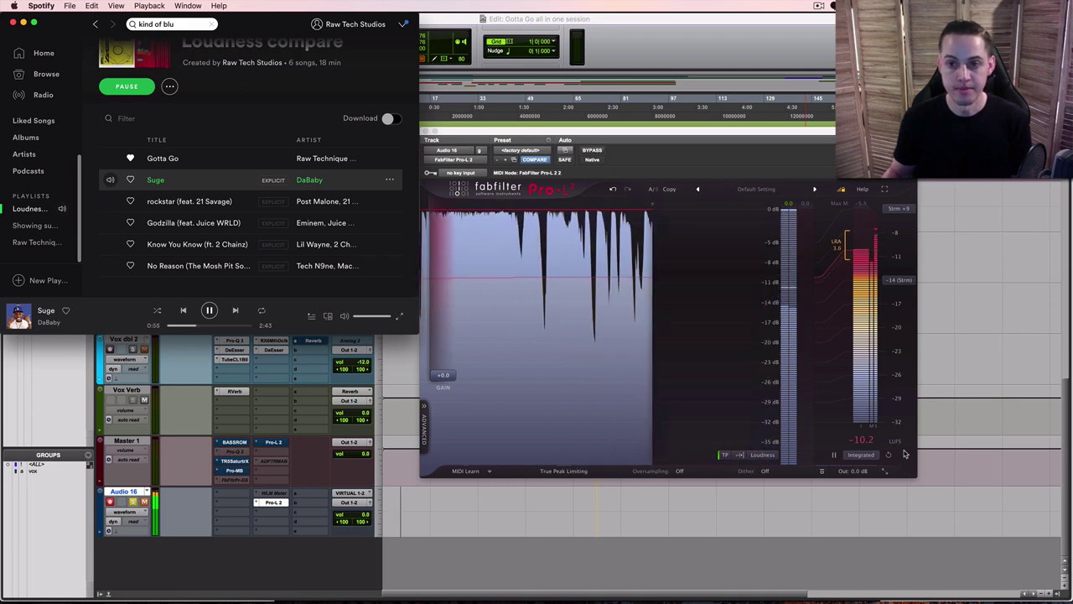
key(space)
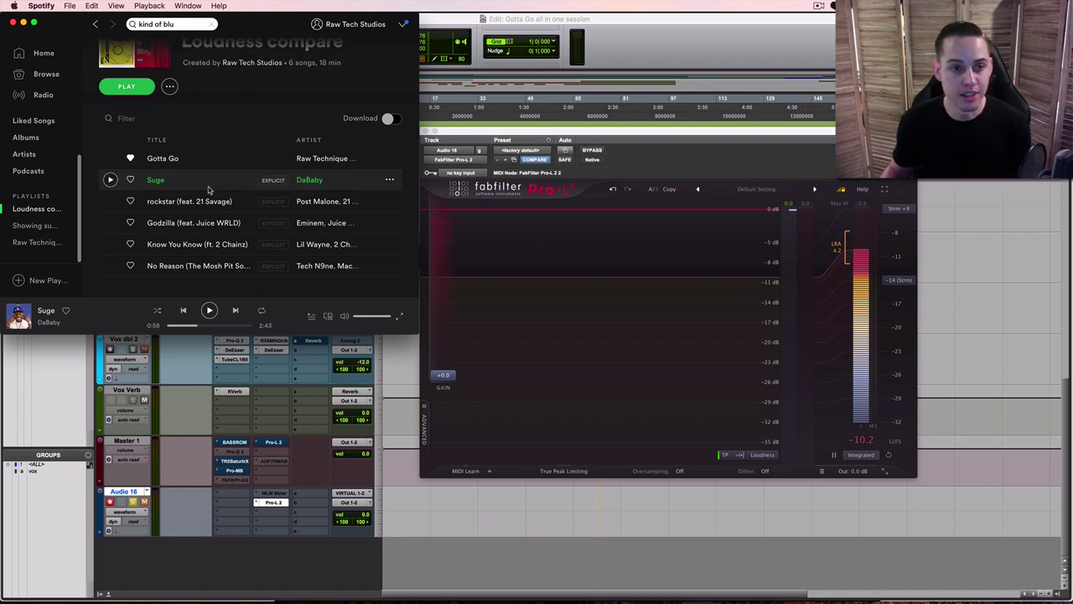
Step: Clear Pro-L 2 and play rockstar (feat. 21 Savage), pausing at 1:16 at -8.5 LUFS integrated
click(887, 454)
click(193, 244)
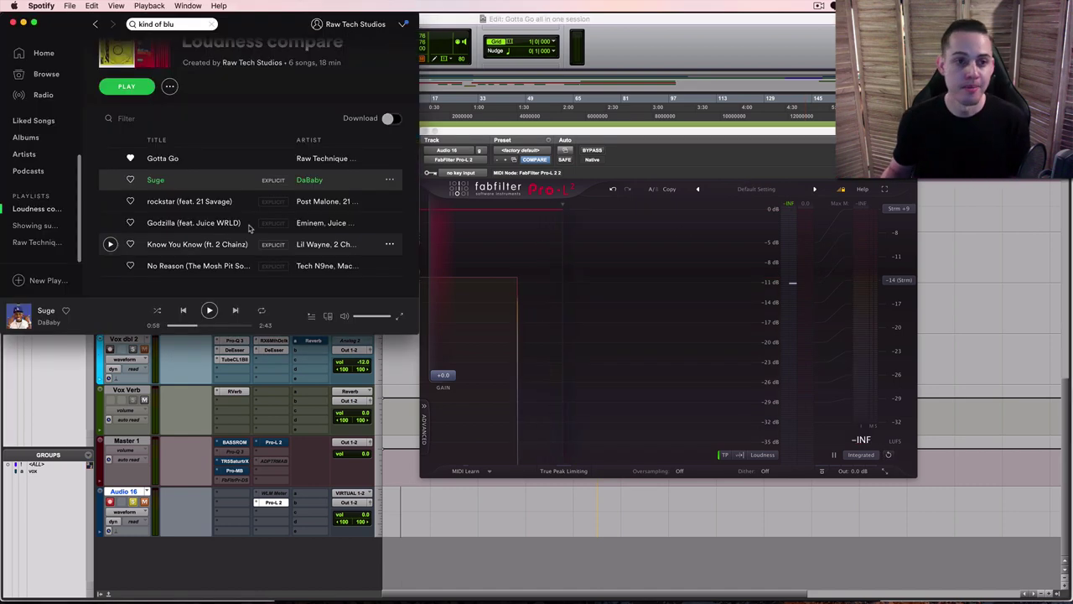
click(109, 201)
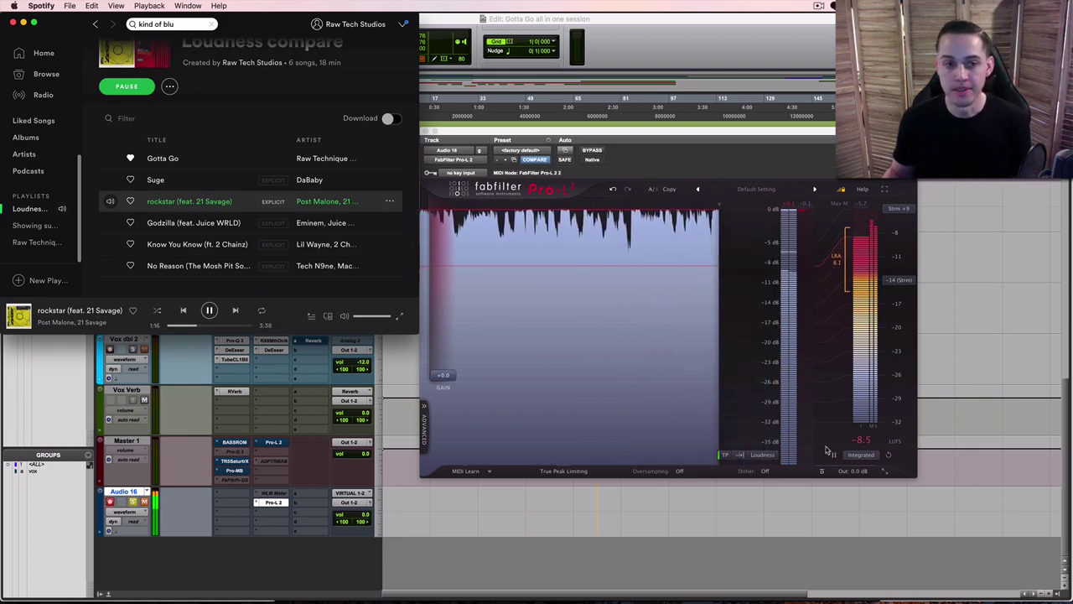
key(space)
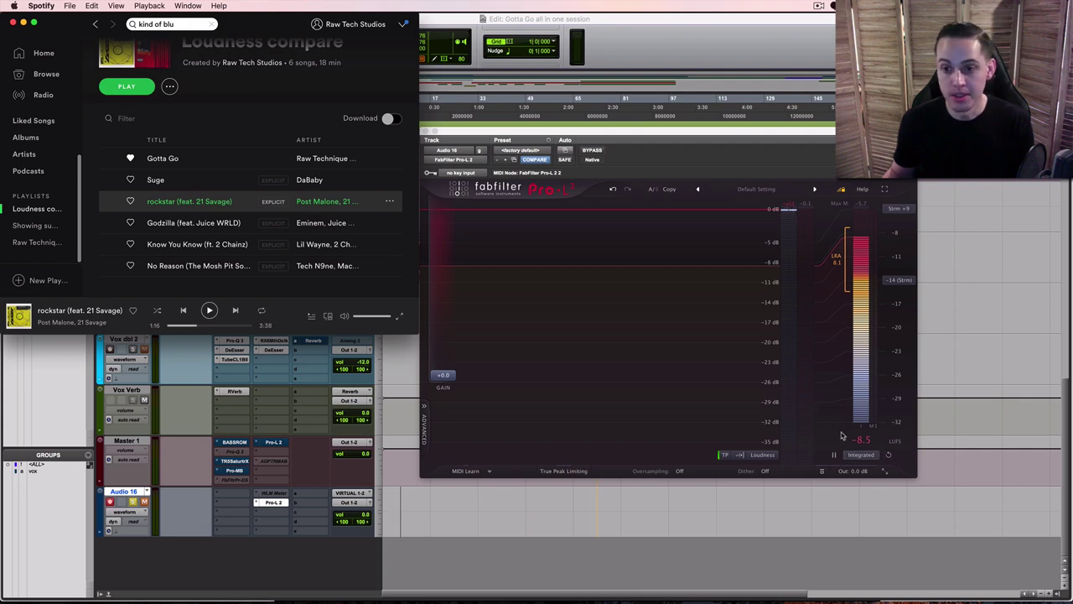
Step: Meter Godzilla (feat. Juice WRLD) from a cleared Pro-L 2, pause at 1:11 (-8.7 LUFS), then reset
click(890, 456)
click(178, 208)
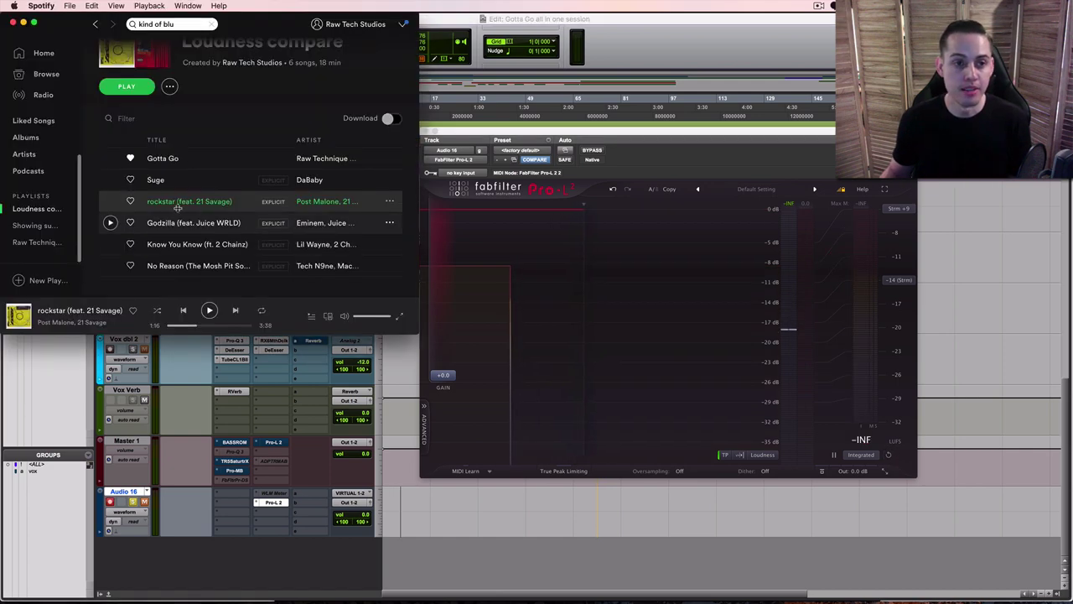
click(110, 222)
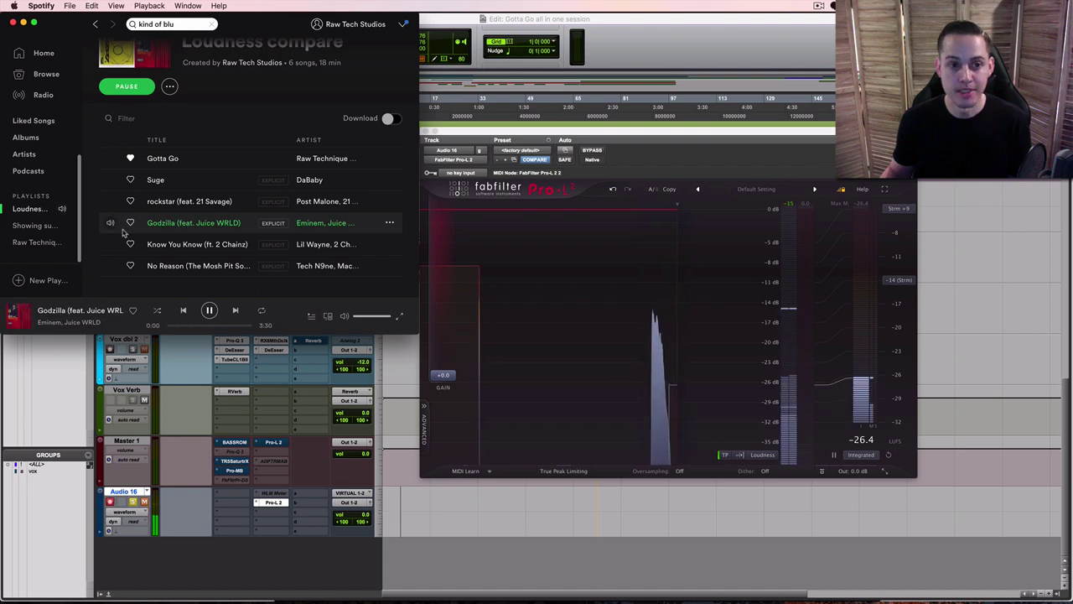
click(835, 455)
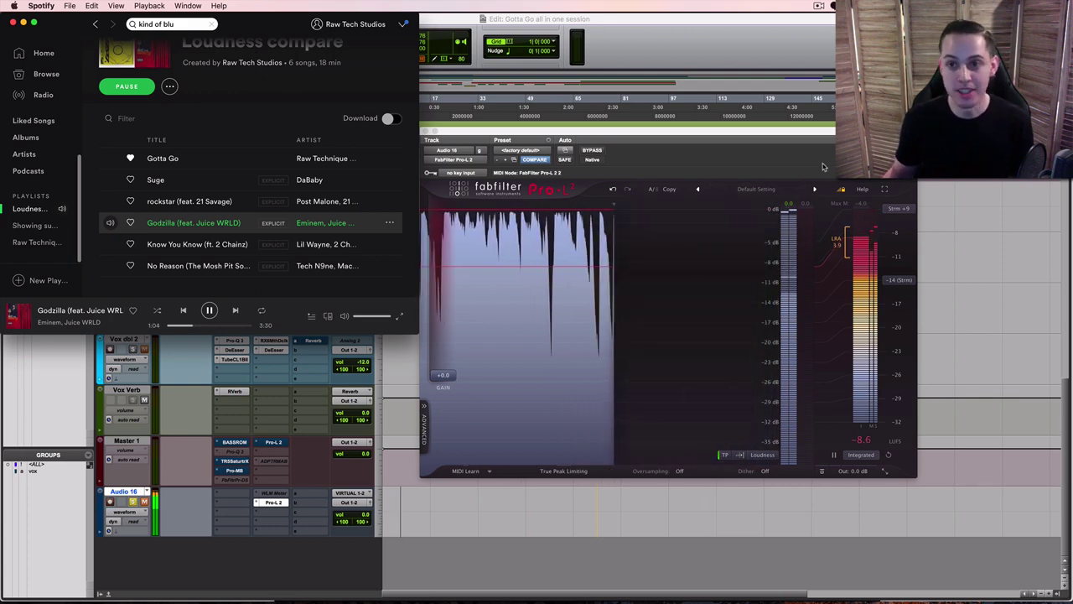
key(space)
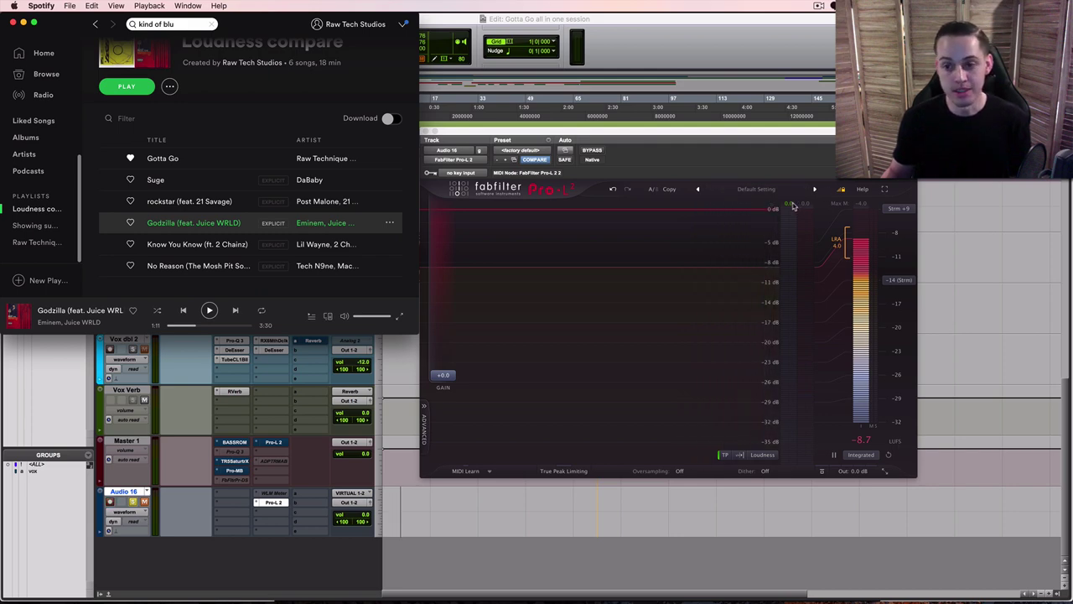
click(890, 459)
click(891, 459)
Step: Play Know You Know (ft. 2 Chainz) and pause it at 1:28 at -9.0 LUFS integrated
key(super+Tab)
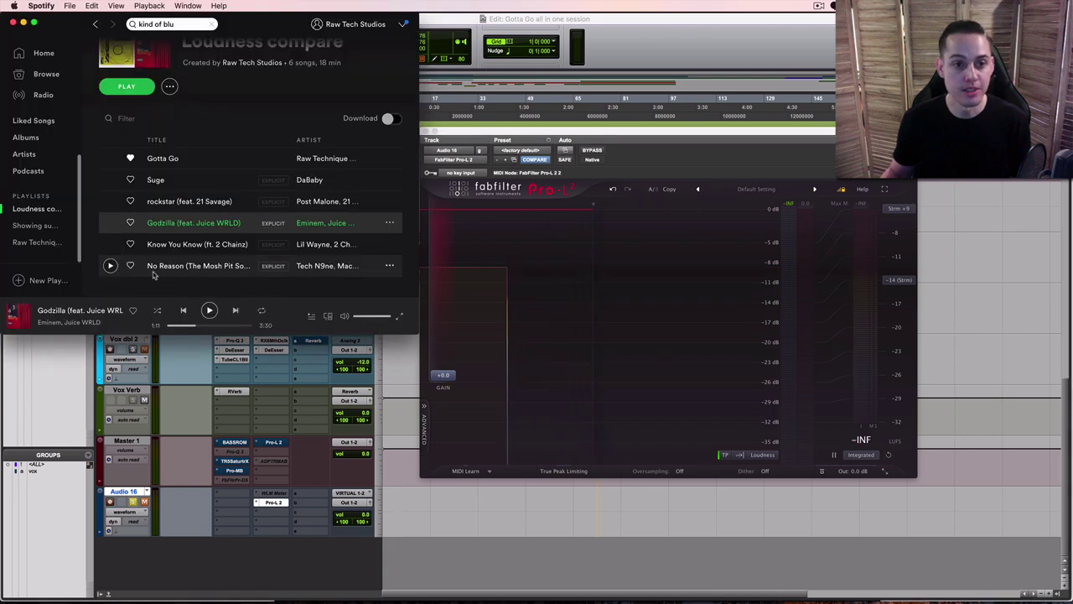
click(110, 244)
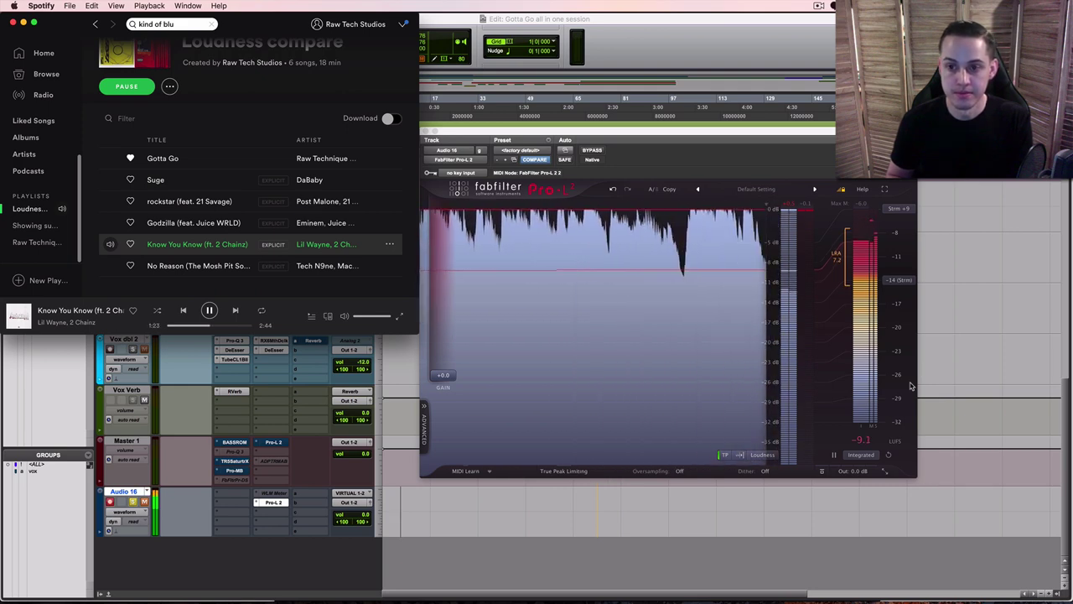
key(space)
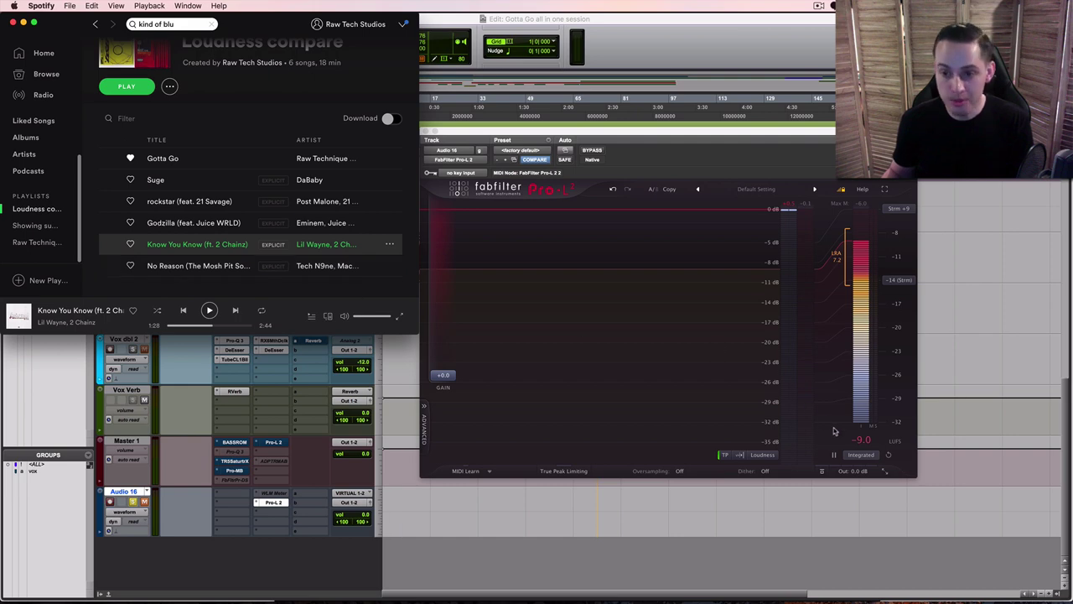
Step: Reset Pro-L 2's integrated reading, play No Reason (The Mosh Pit), and pause it at -8.8 LUFS
click(889, 455)
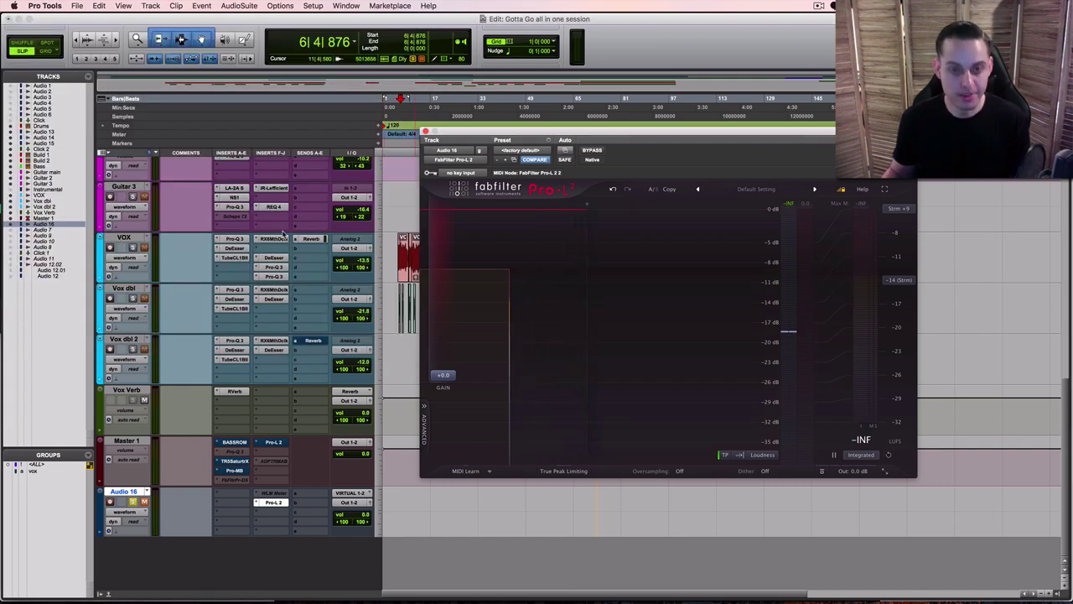
key(super+Tab)
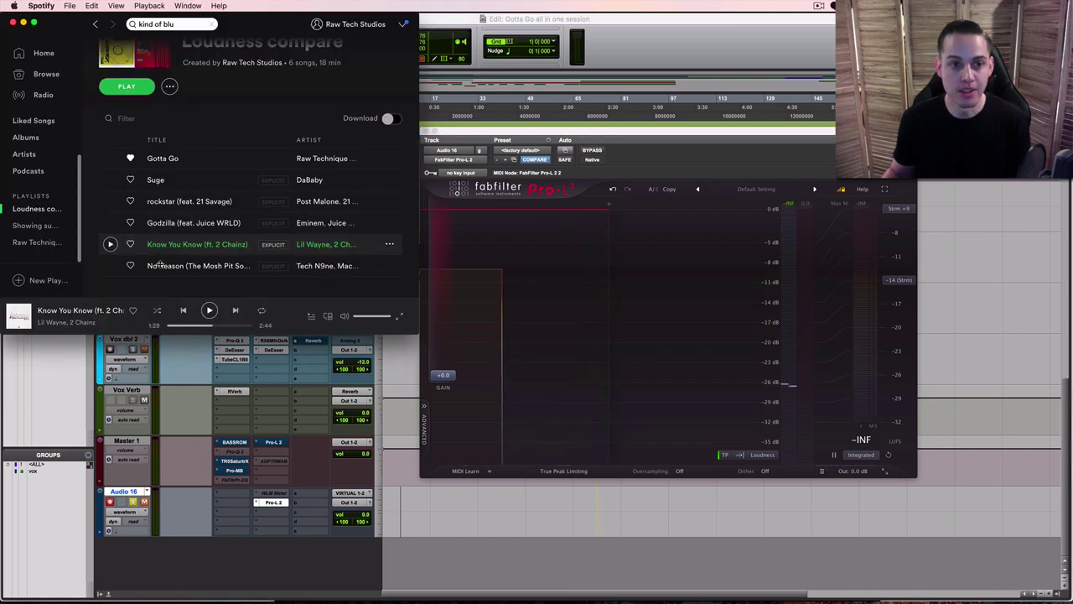
click(110, 265)
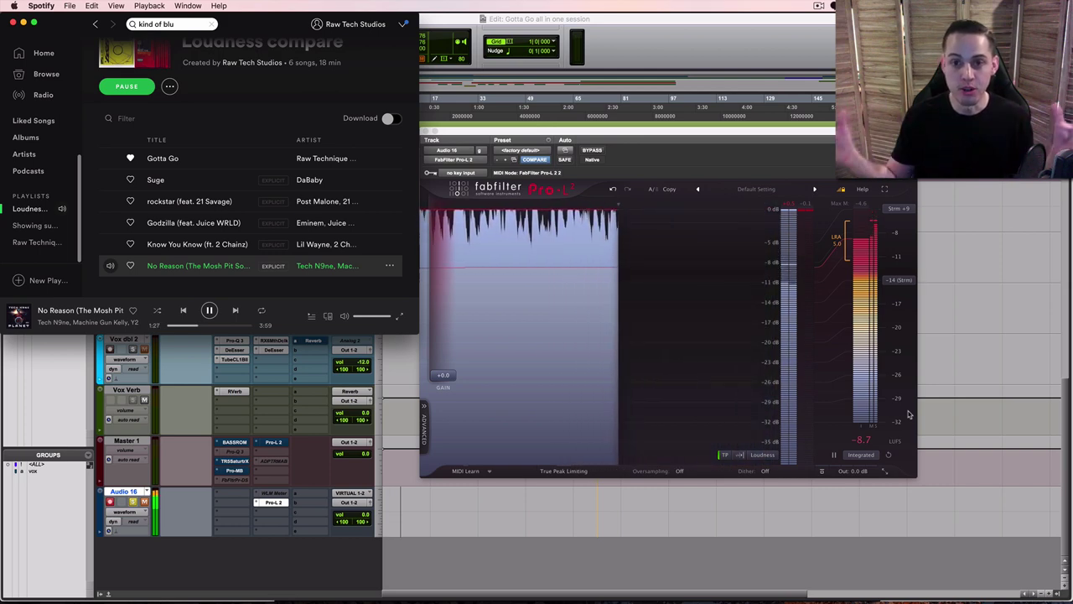
key(space)
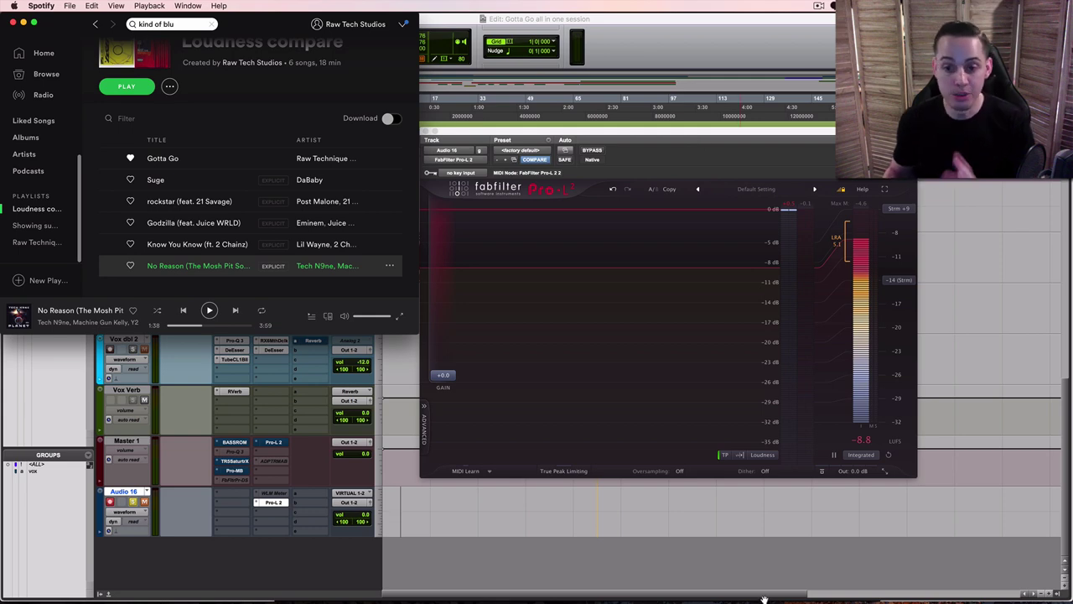
Step: Bring up the Loopback window showing Spotify routed into Channels 1 & 2, moved up-left
mouse_move(759, 592)
click(653, 589)
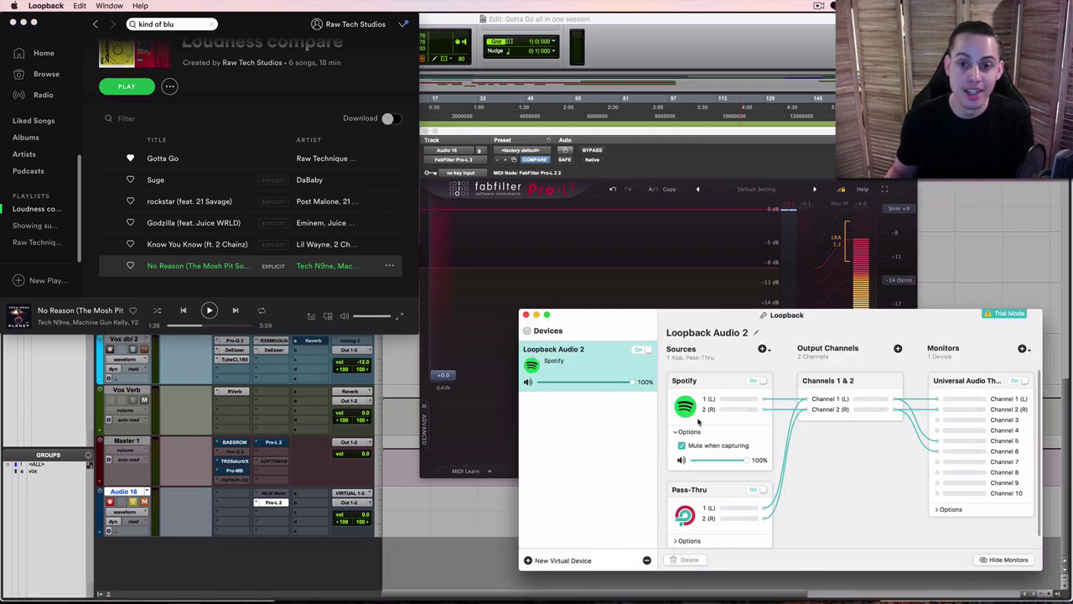
drag(637, 319, 560, 282)
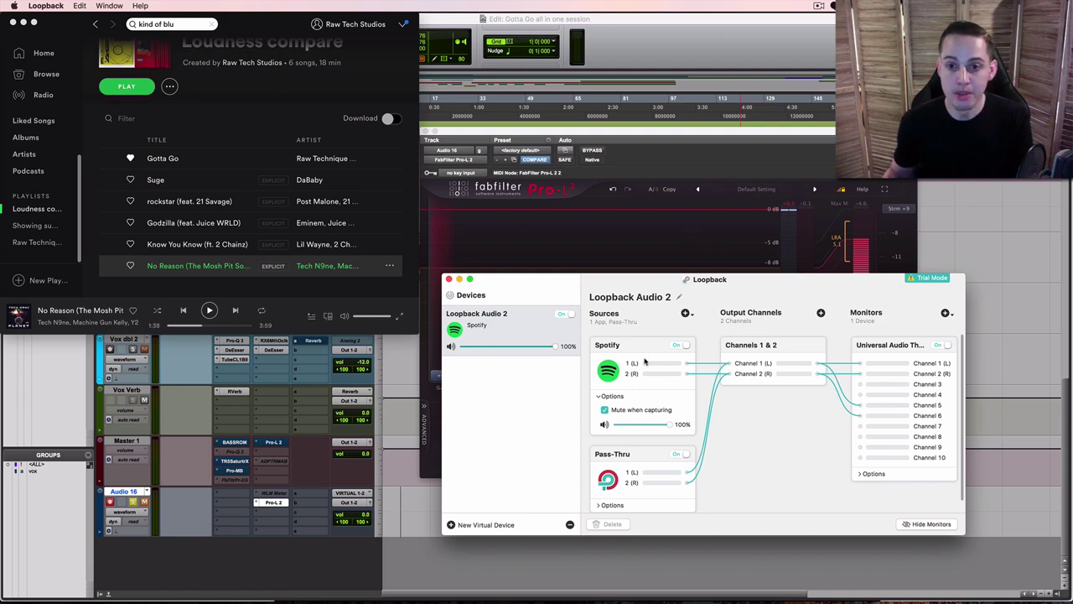
Step: Check the addable sources list without adding any, then hide Loopback to reveal the -8.8 LUFS meter
click(686, 313)
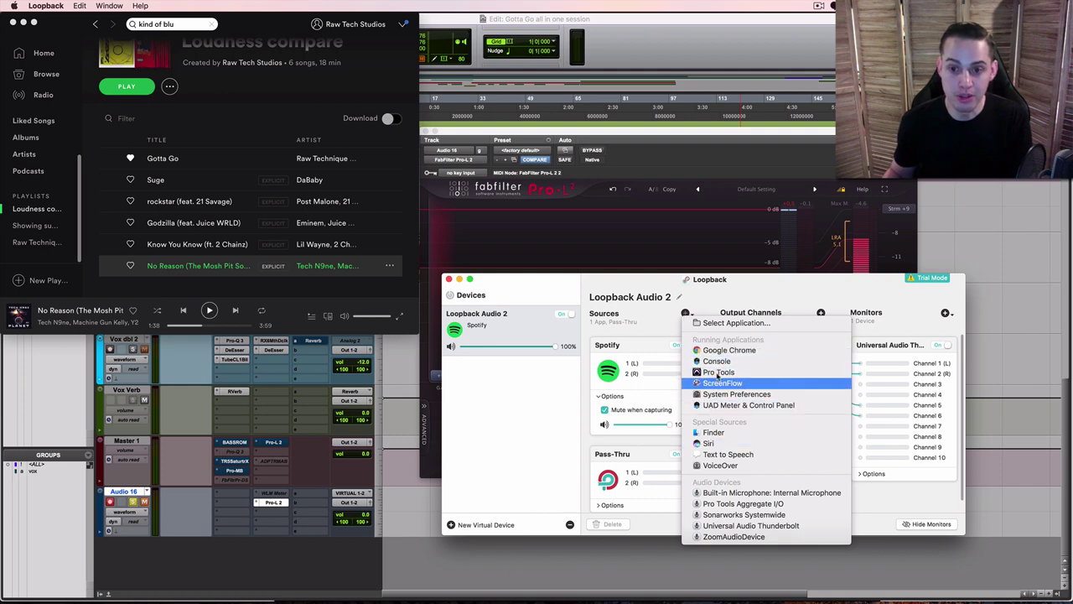
click(654, 334)
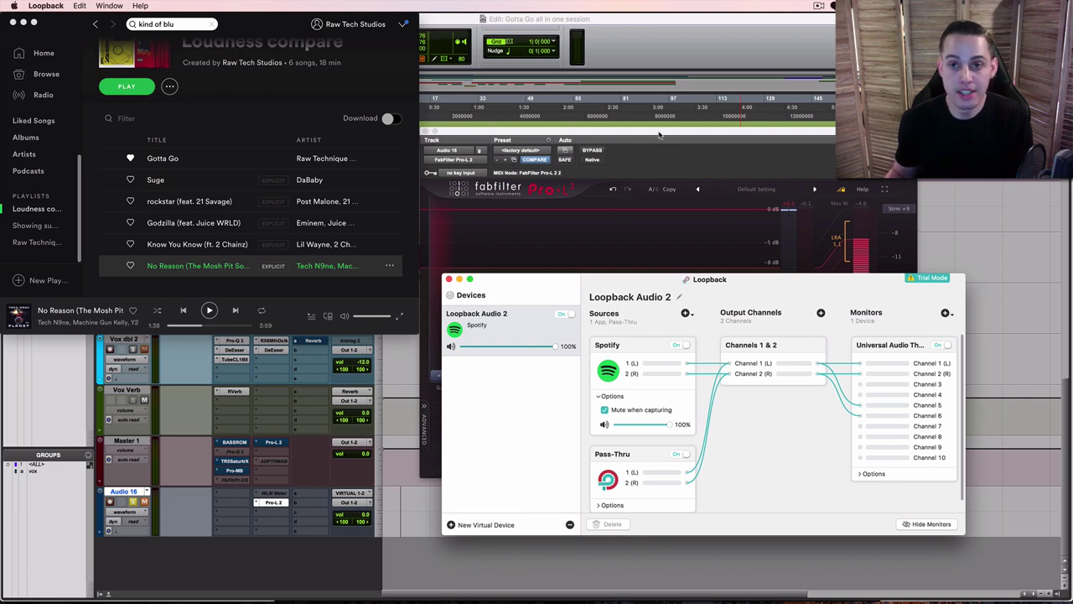
key(super+h)
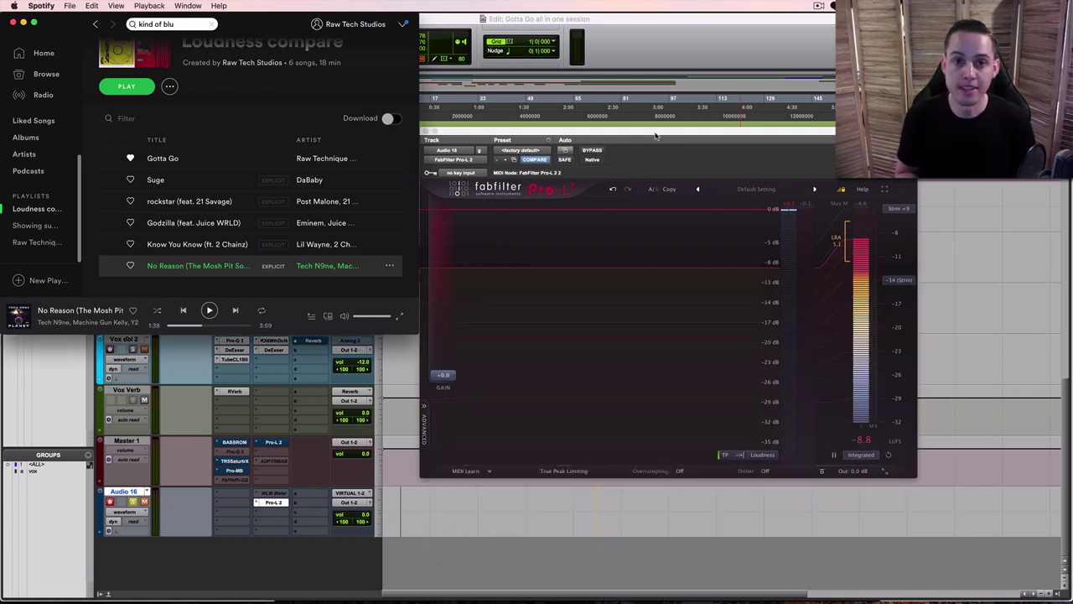